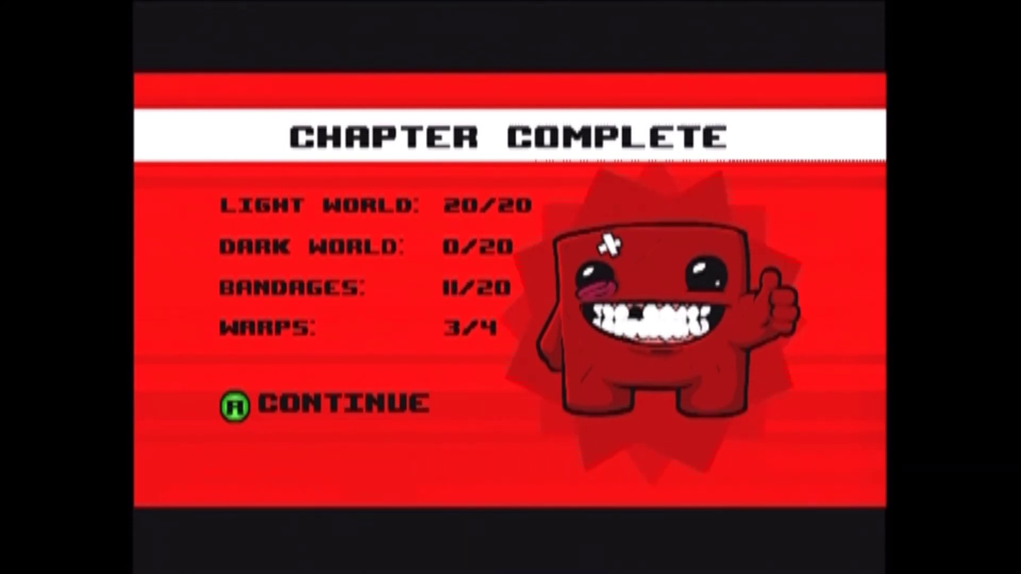
{"action": "key", "text": "Return"}
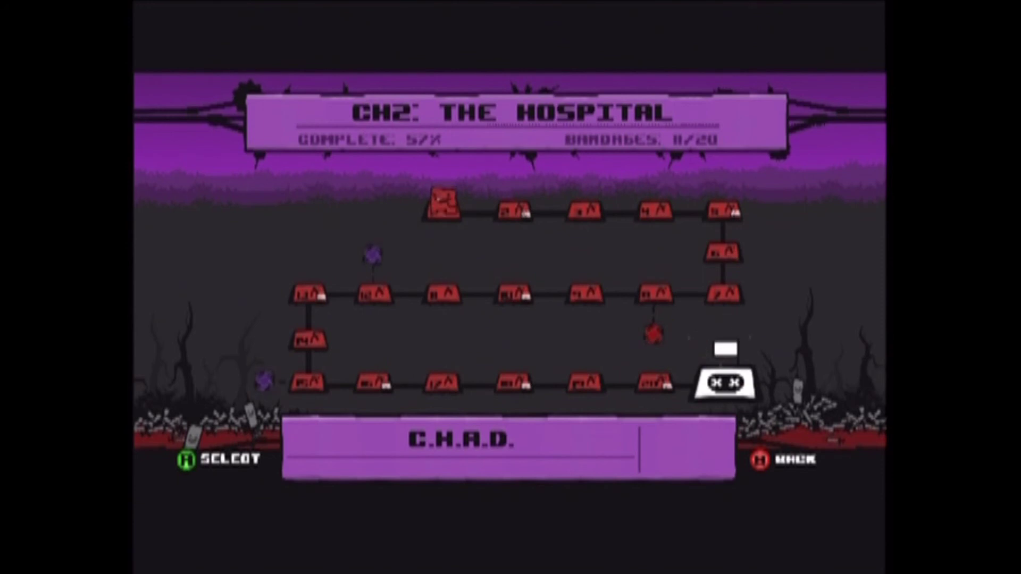
{"action": "key", "text": "Return"}
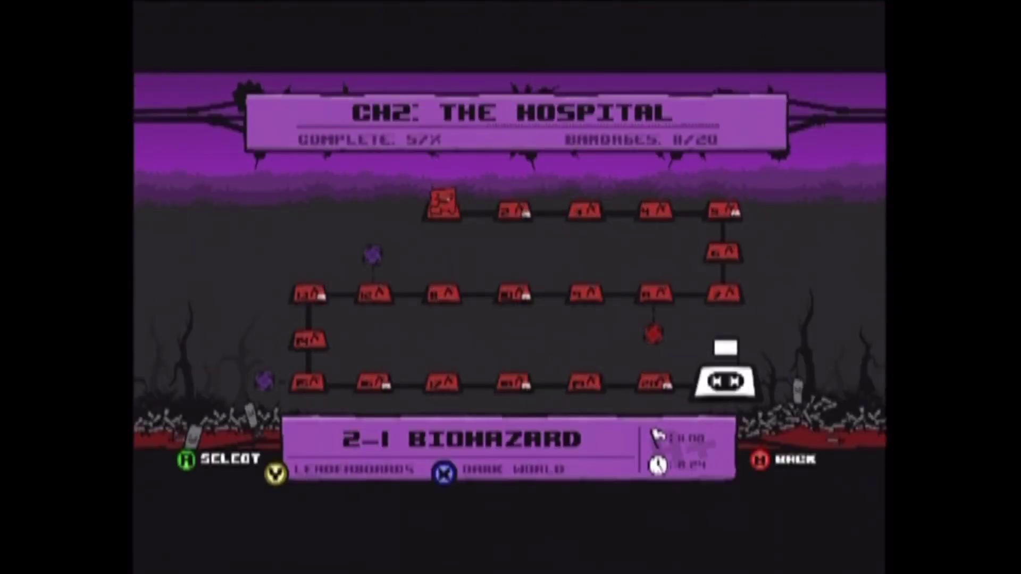
{"action": "key", "text": "Right"}
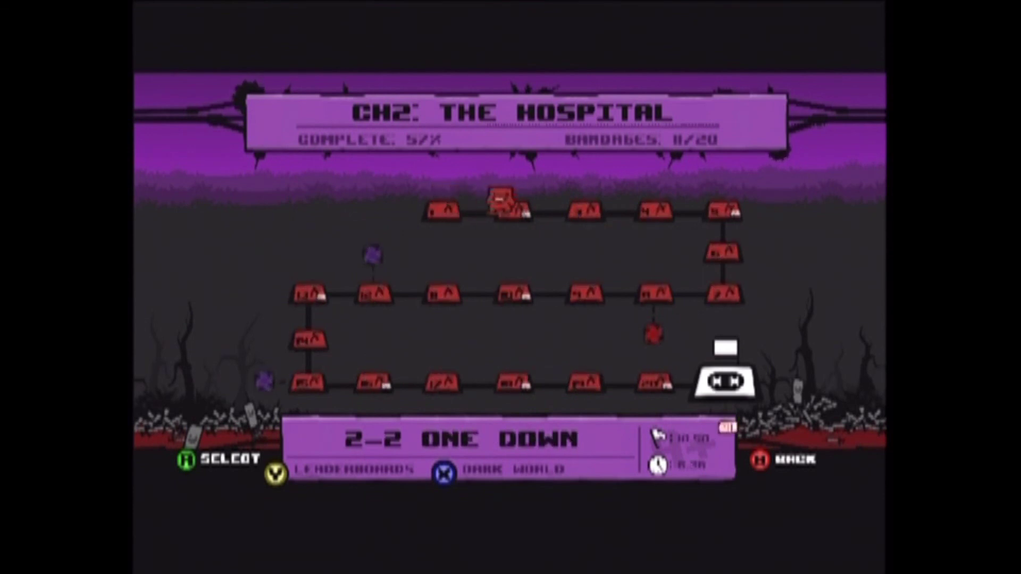
{"action": "key", "text": "Left"}
{"action": "key", "text": "Right"}
{"action": "key", "text": "Left"}
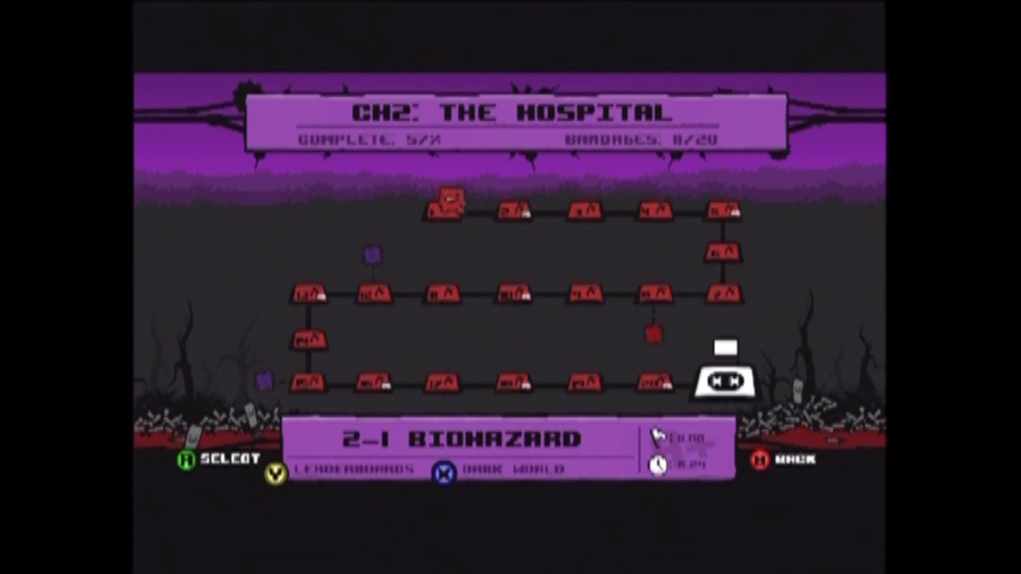
{"action": "key", "text": "Return"}
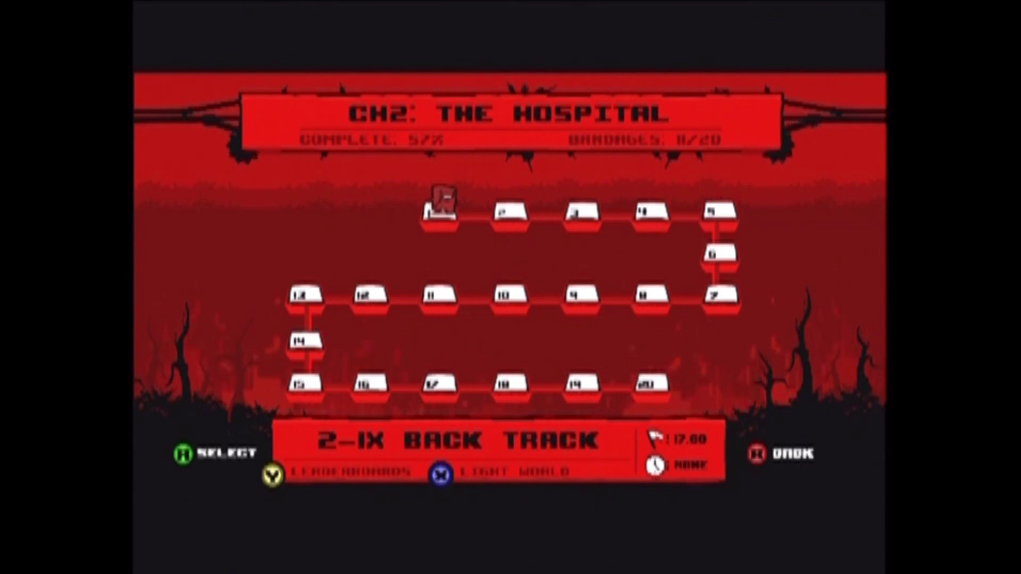
{"action": "key", "text": "Right"}
{"action": "key", "text": "Right"}
{"action": "key", "text": "Left"}
{"action": "key", "text": "Left"}
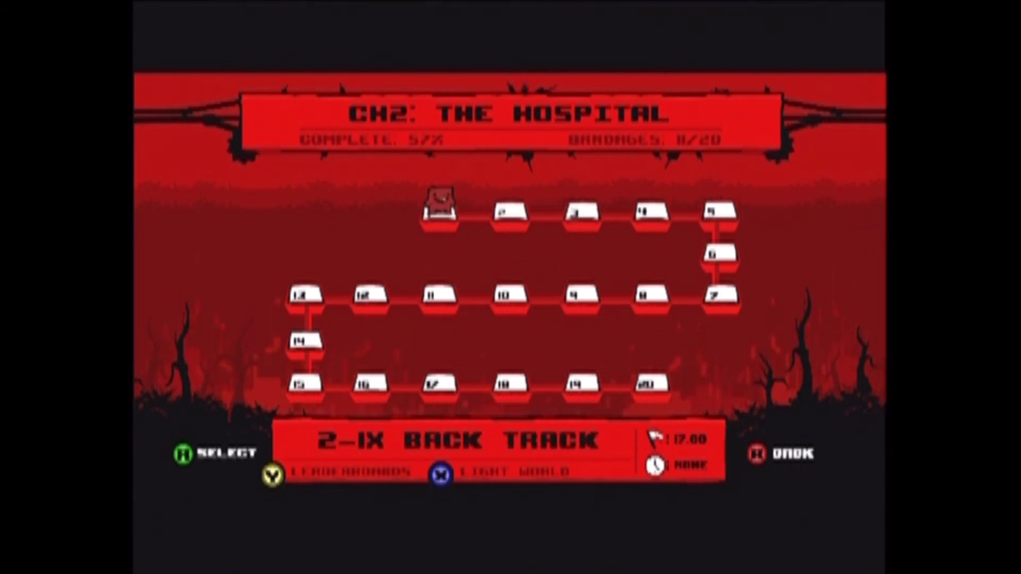